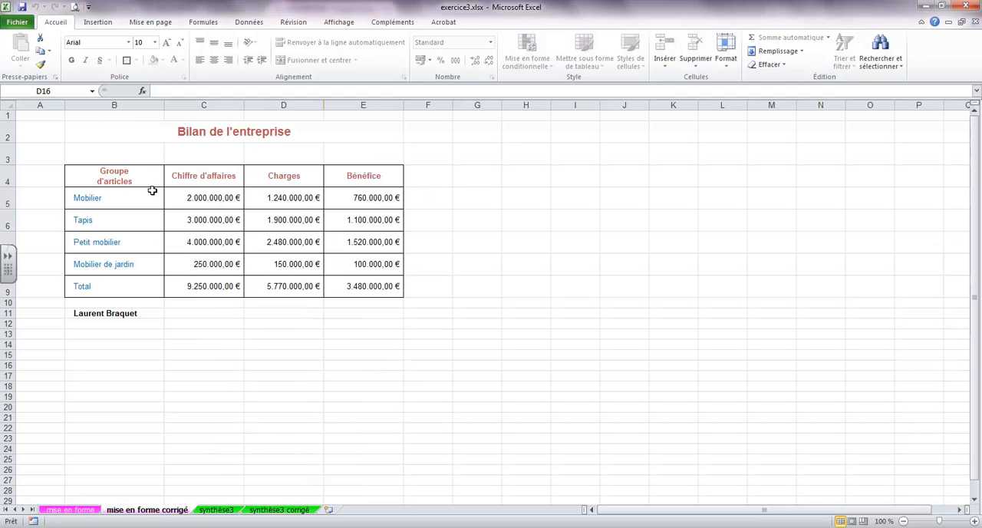
- On the "mise en forme" sheet, set the font colour of the row labels in B5:B9 to standard red
left_click(71, 509)
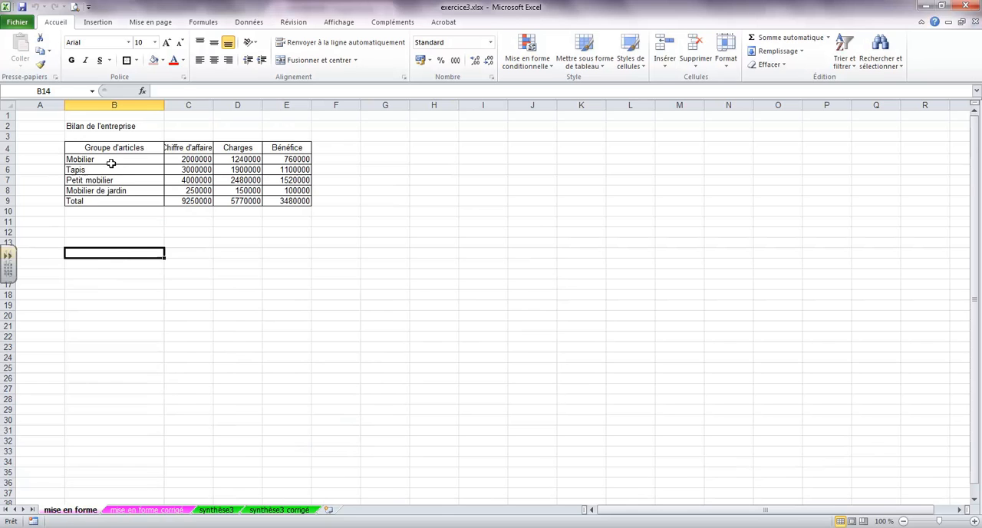
left_click_drag(111, 161, 111, 200)
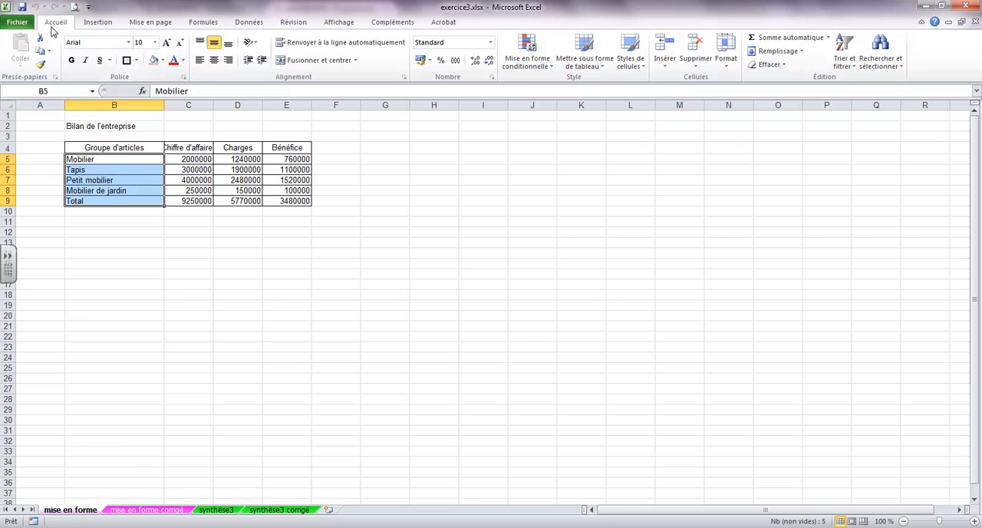
left_click(184, 61)
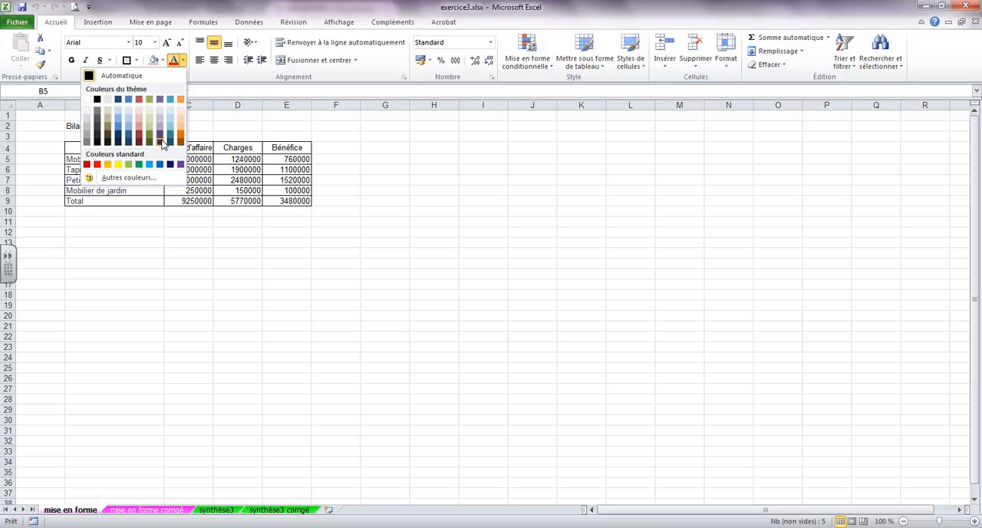
left_click(97, 165)
left_click(149, 304)
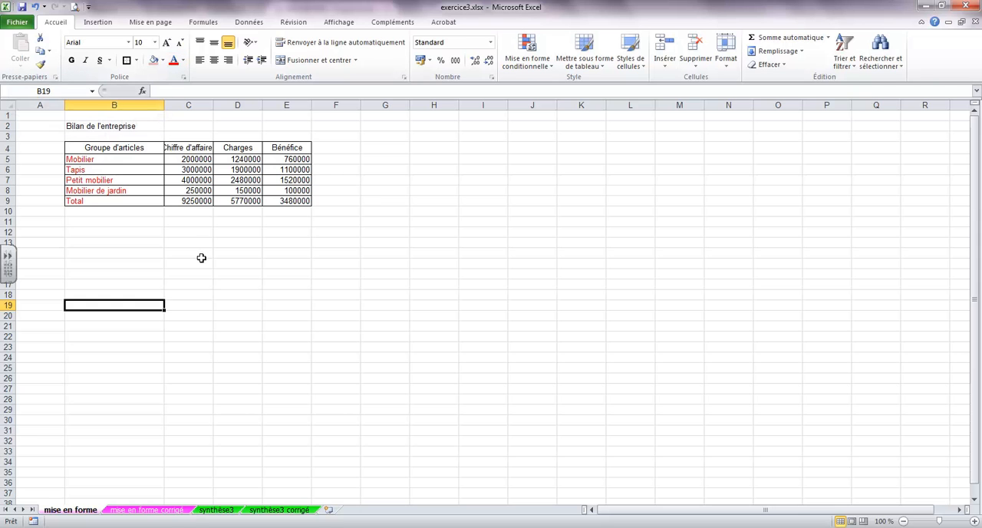
- Merge and centre the title "Bilan de l'entreprise" across B2:E2 and give it a dark olive green font colour
left_click_drag(110, 126, 288, 126)
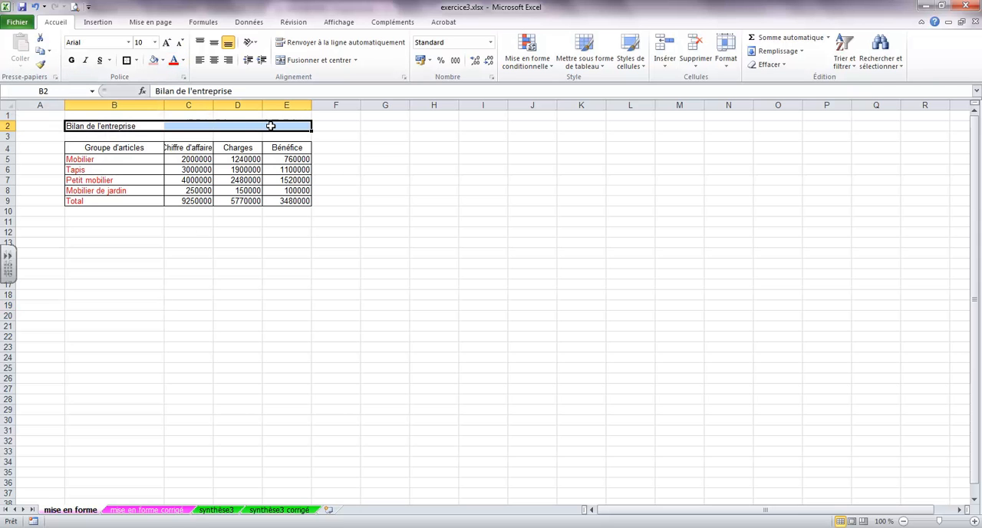
left_click(305, 61)
left_click(183, 60)
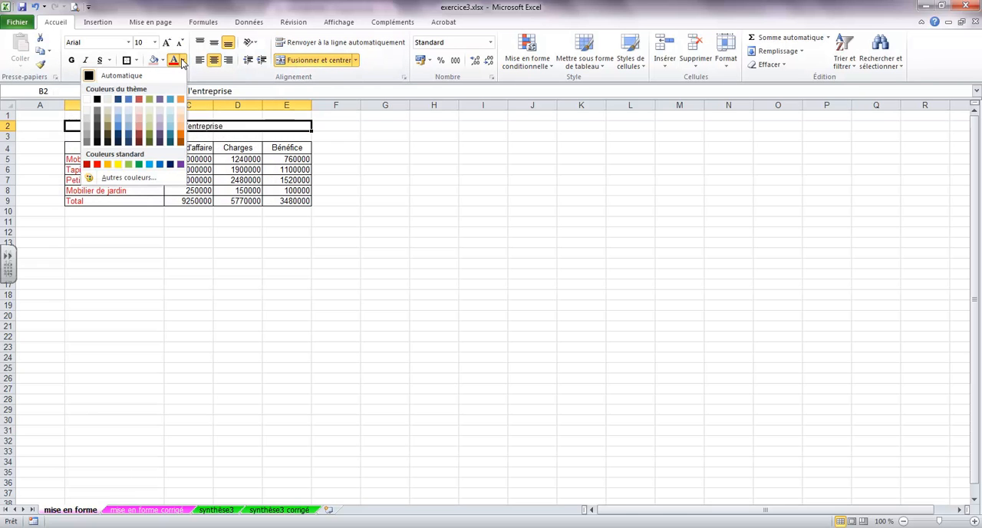
left_click(150, 138)
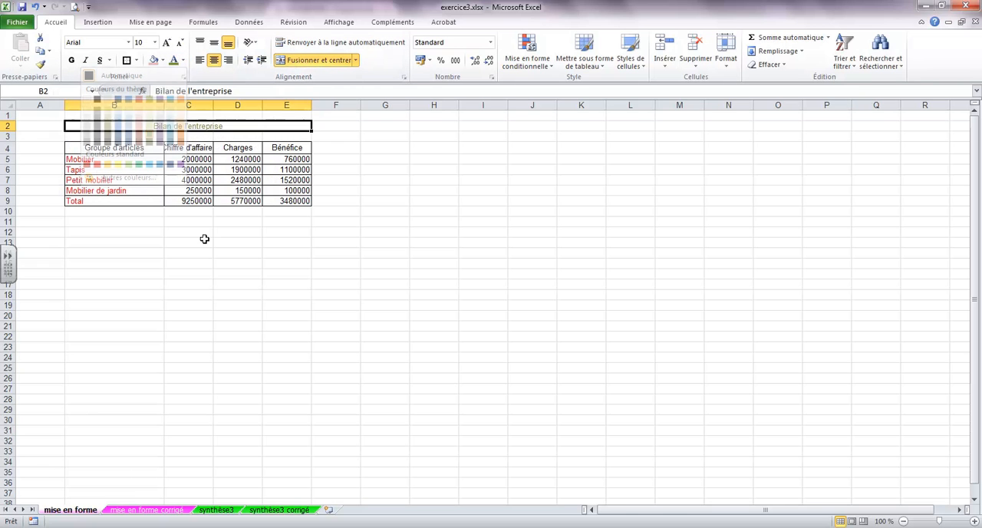
left_click(204, 243)
- Set the font colour of the column headings in B4:E4 to dark orange
left_click_drag(120, 148, 274, 149)
left_click(183, 61)
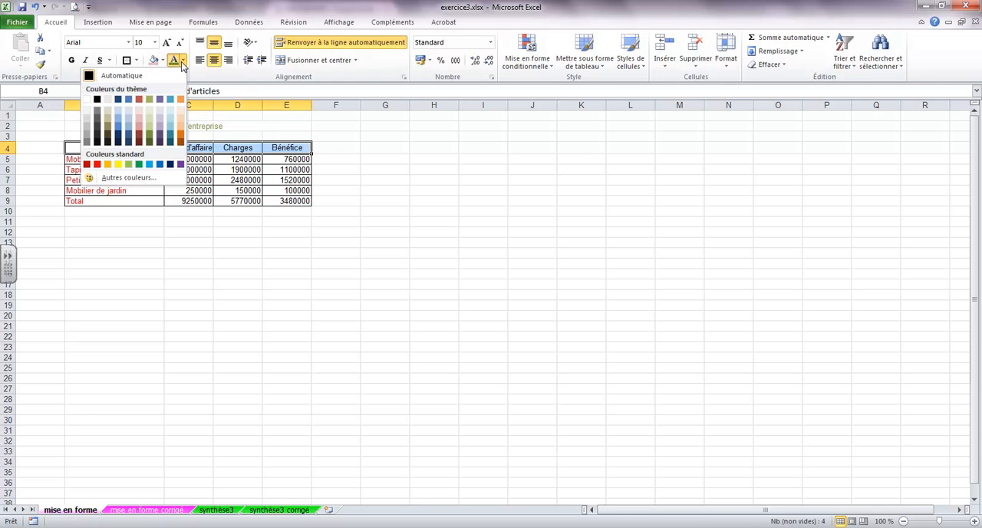
left_click(180, 135)
left_click(205, 282)
- Apply the Monétaire number format to the amounts in C5:E9
left_click_drag(196, 159, 305, 201)
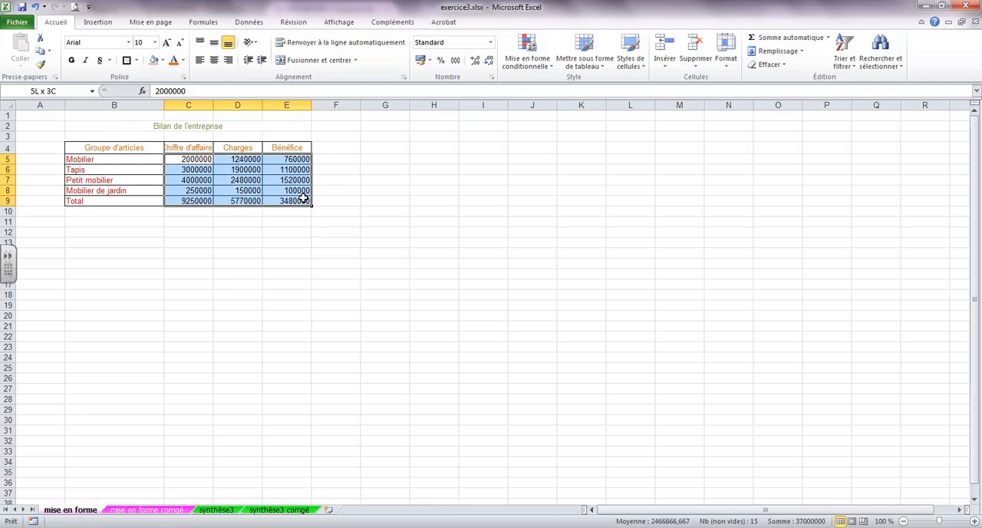
left_click(490, 42)
left_click(436, 119)
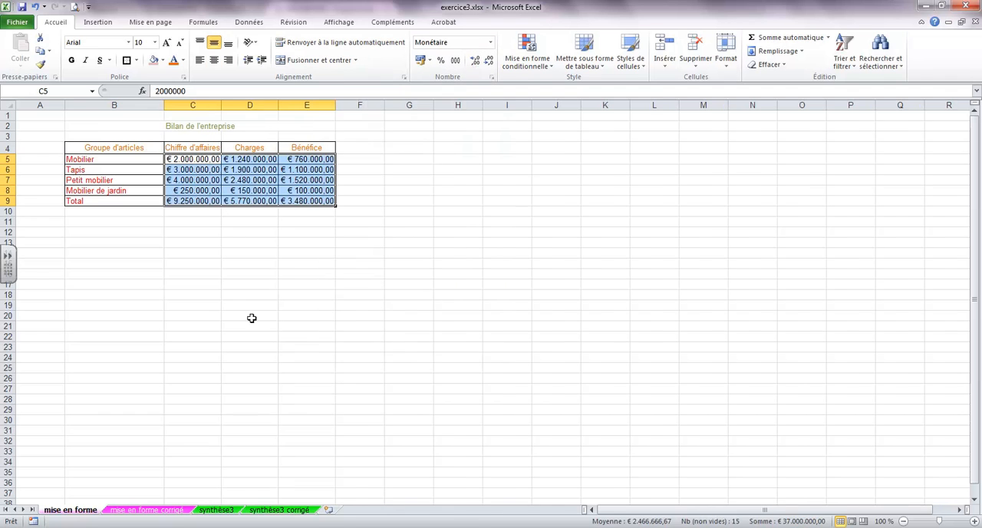
left_click(251, 316)
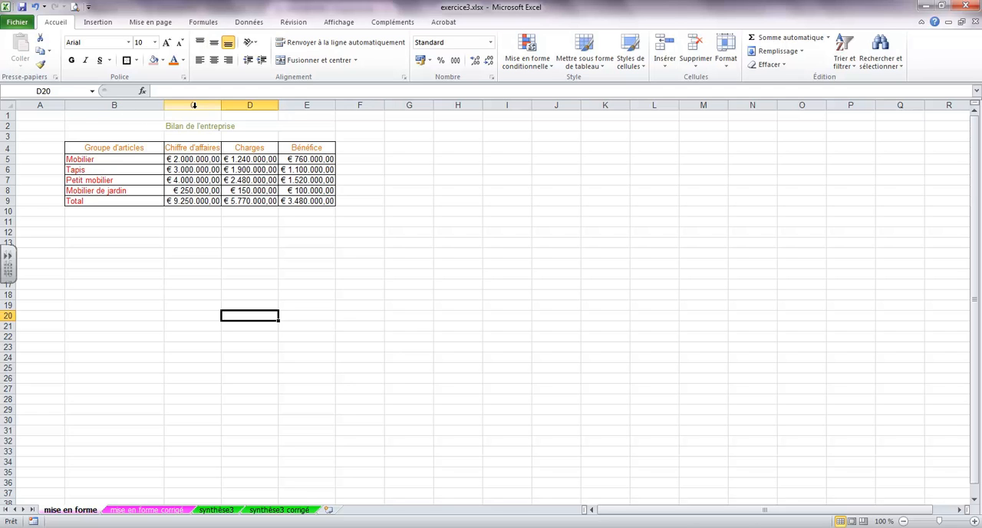
- Widen columns C to E equally and increase the height of rows 4 to 9 uniformly
left_click_drag(193, 104, 333, 105)
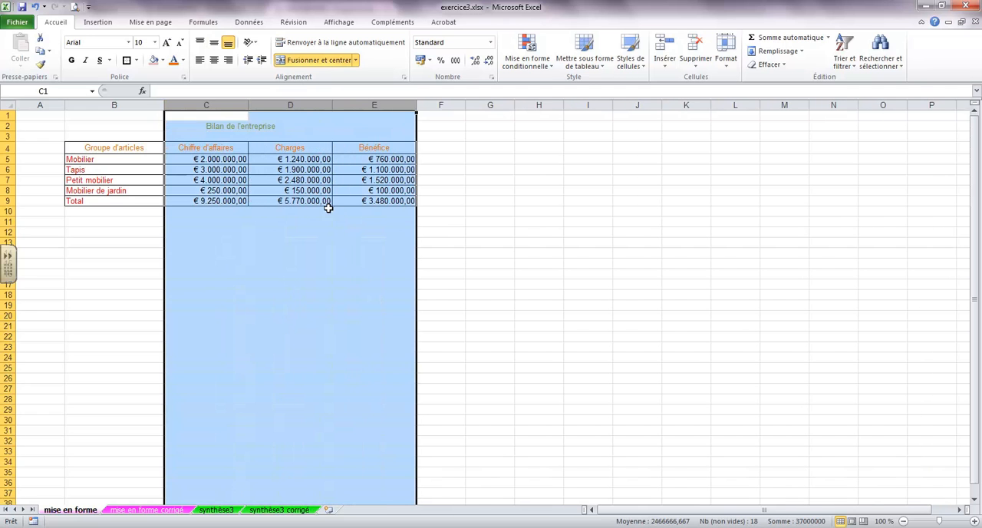
left_click(299, 263)
left_click_drag(9, 147, 9, 221)
left_click(259, 235)
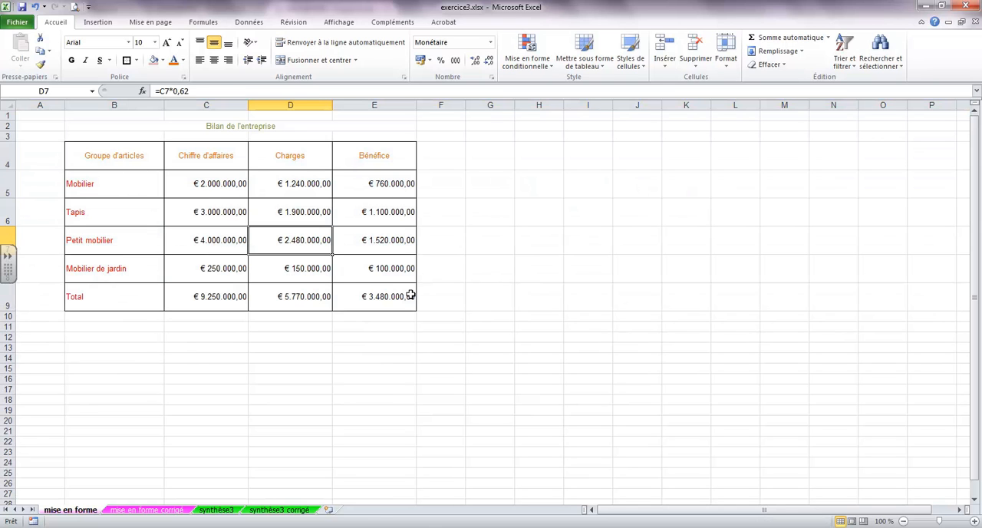
left_click(272, 204)
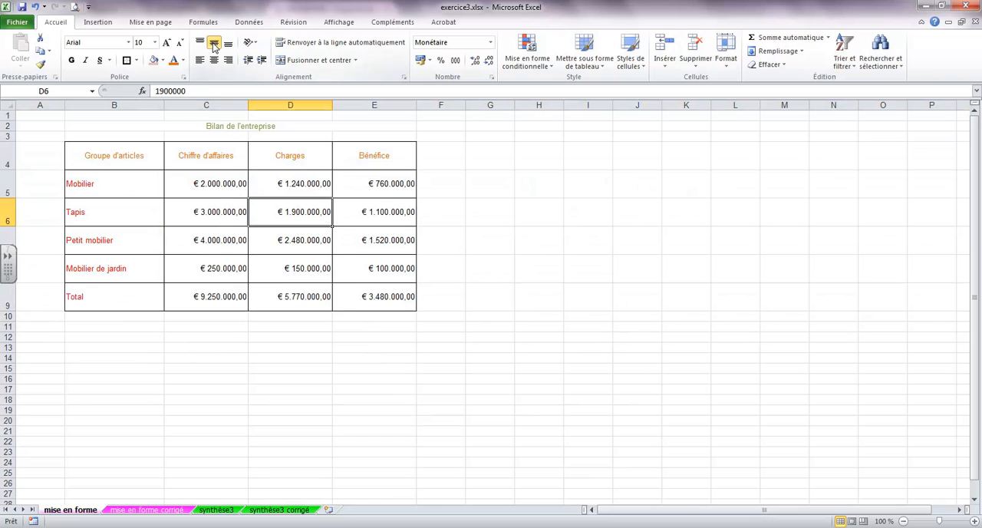
- Add a thick box border around the merged title cell "Bilan de l'entreprise"
left_click(264, 126)
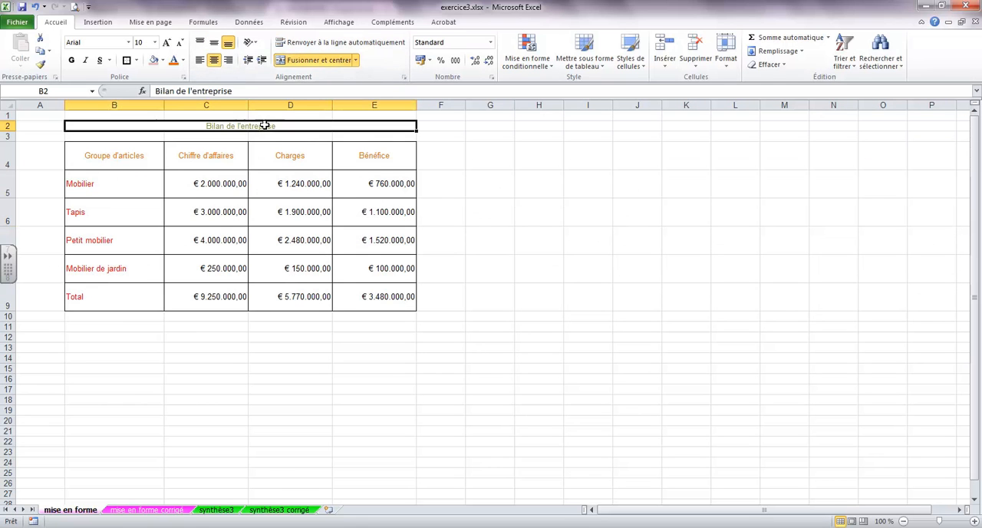
left_click(126, 60)
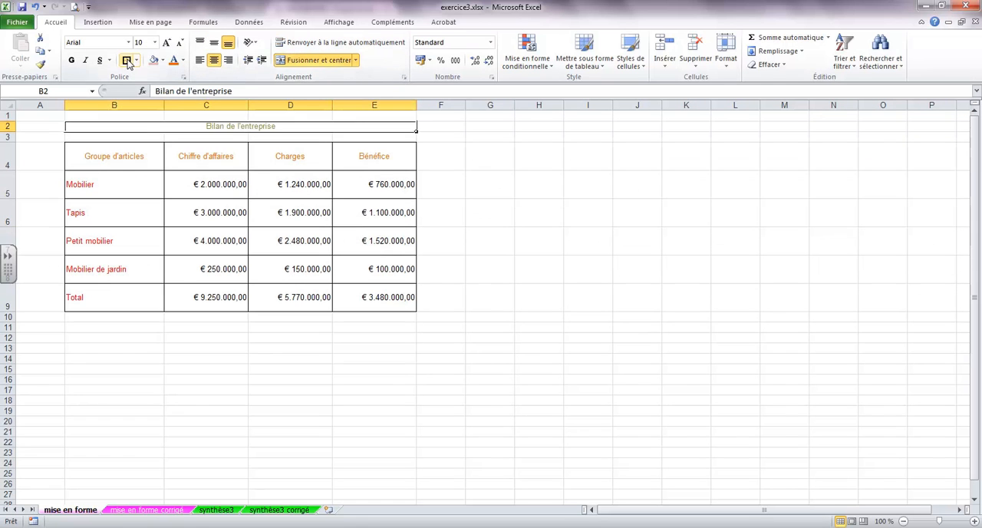
left_click(211, 423)
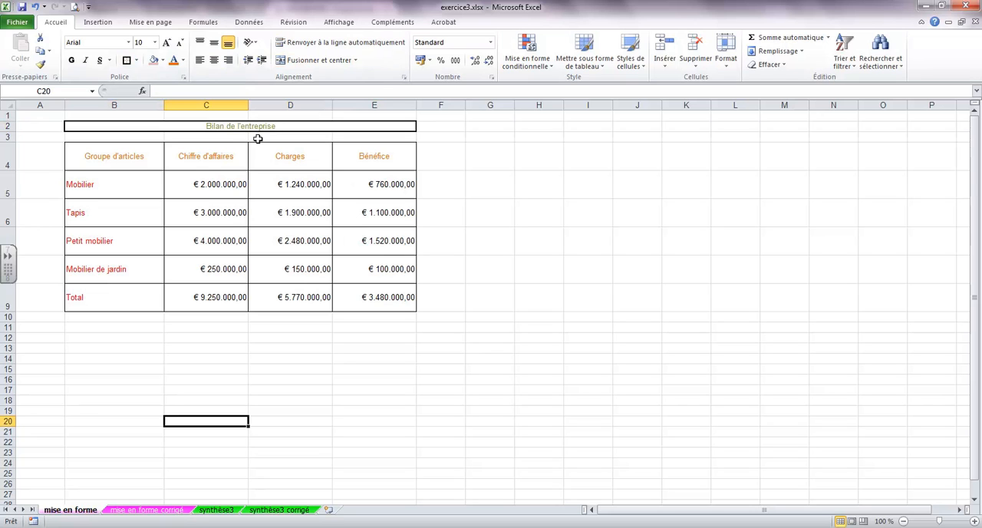
- Try to split the "Groupe d'articles" heading in B4 onto two lines before "d'articles"
left_click(123, 156)
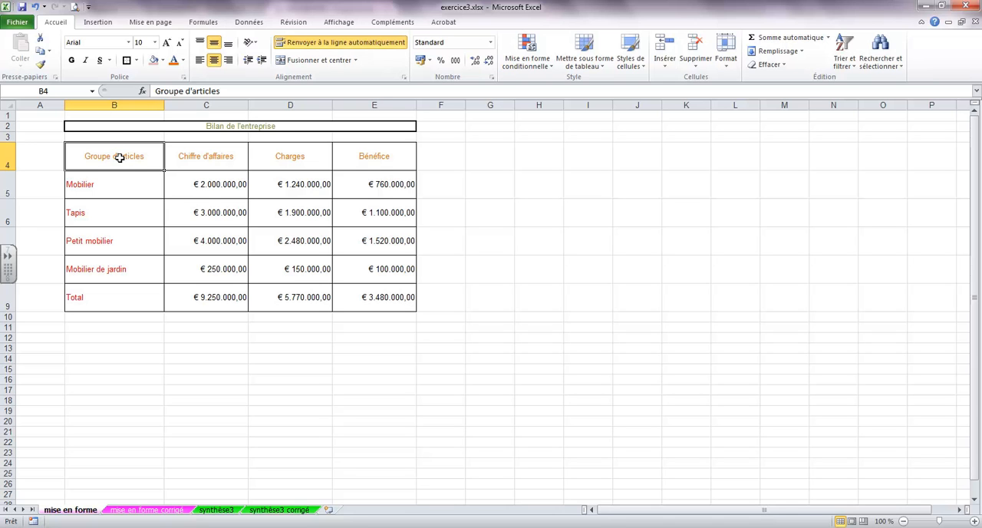
left_click(185, 91)
key("Return")
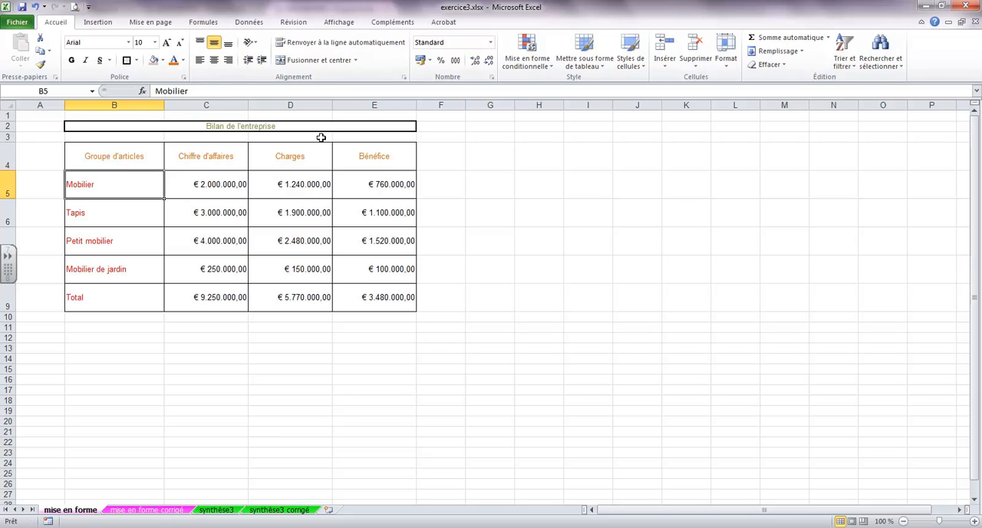
left_click(132, 159)
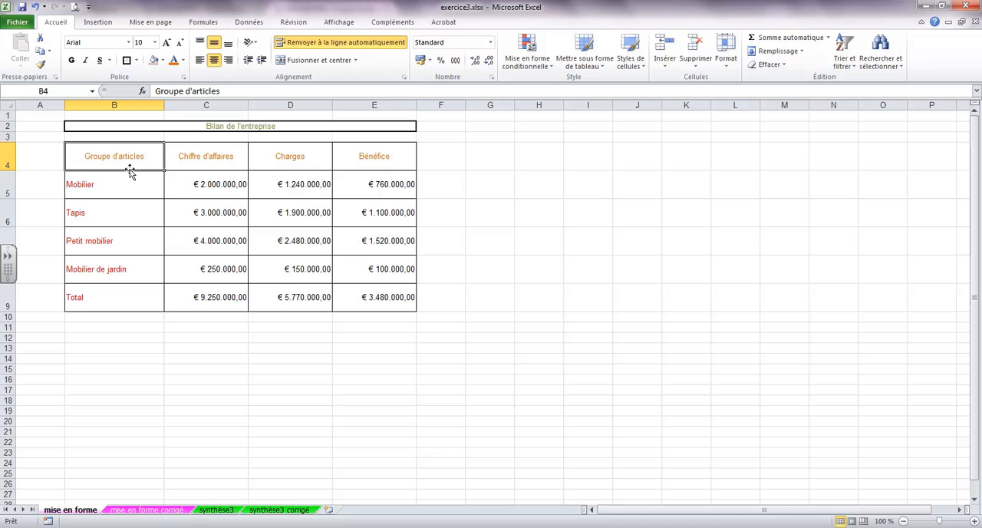
left_click(188, 93)
key("Return")
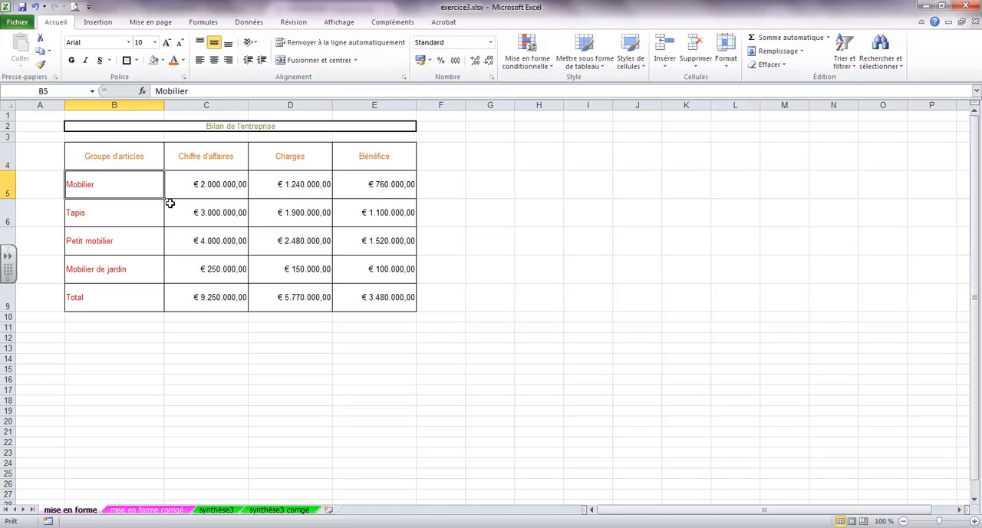
- Replace the space in the B4 heading with a line break so "d'articles" sits on a second line under "Groupe"
left_click(132, 162)
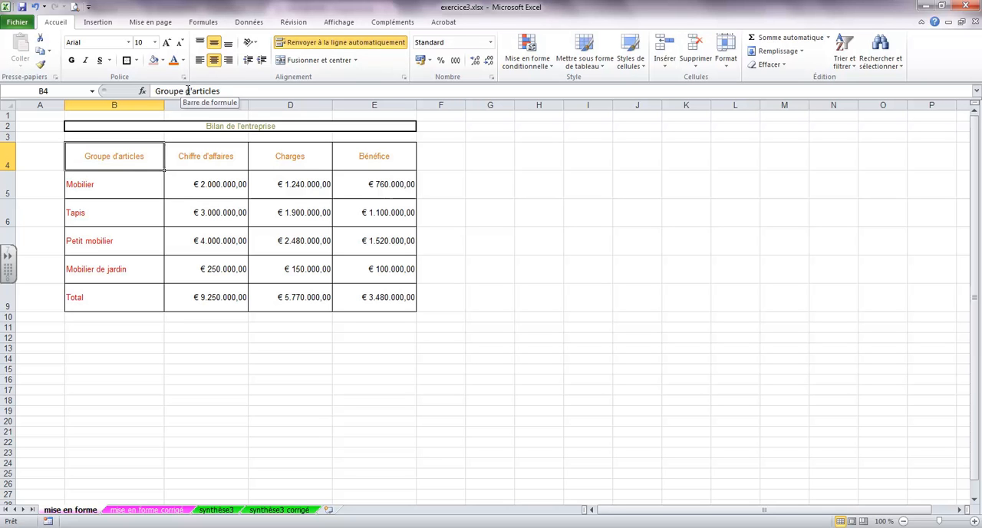
left_click(188, 90)
key("BackSpace")
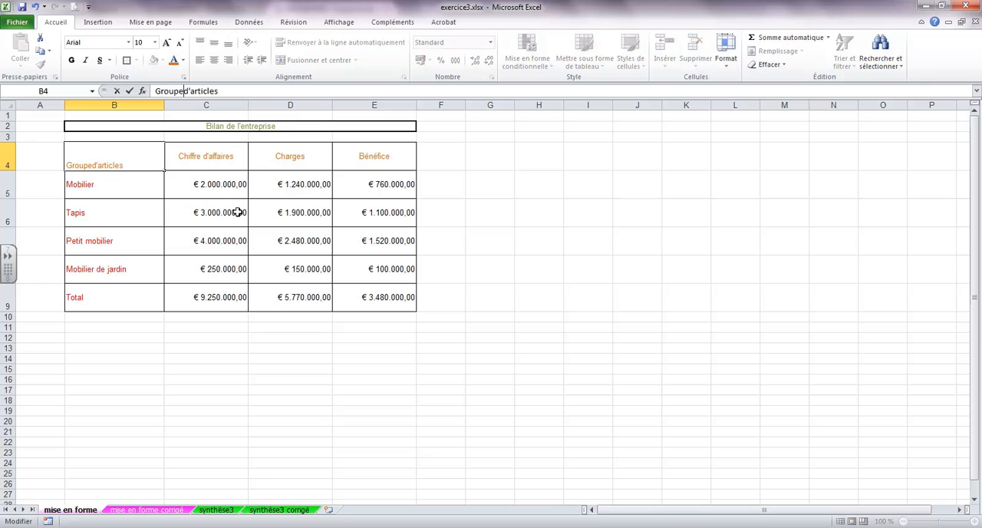
key("BackSpace")
key("BackSpace")
key("BackSpace")
key("BackSpace")
key("BackSpace")
key("BackSpace")
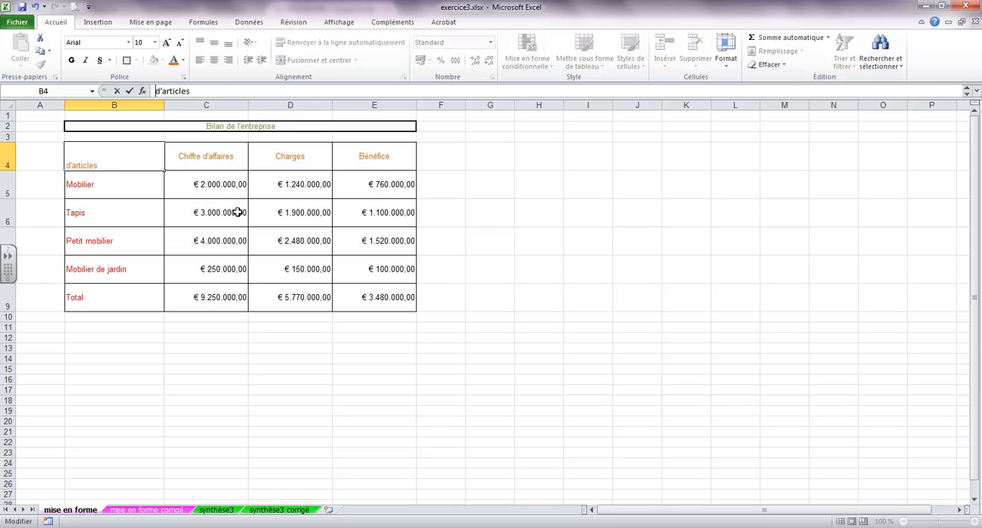
left_click(238, 213)
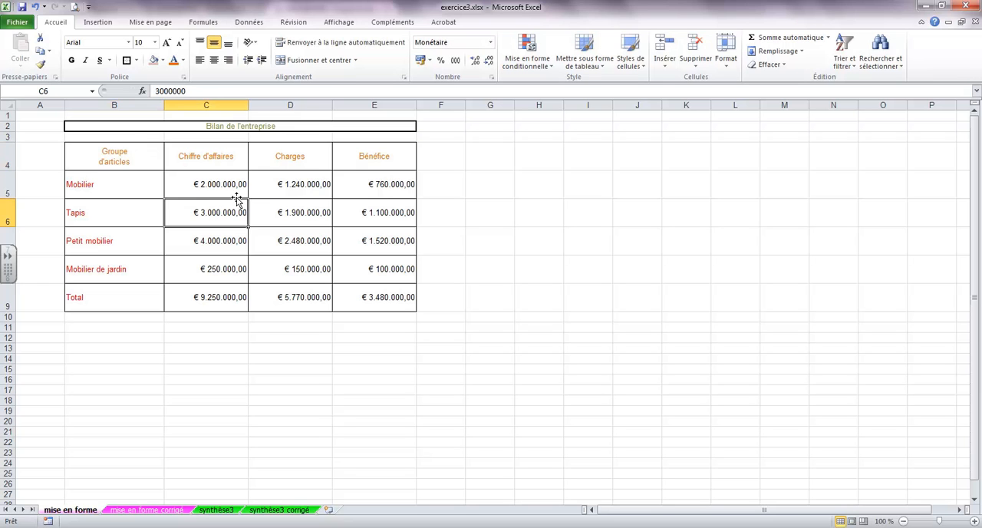
- Reduce the height of row 4 and autofit it to the two-line heading
left_click(136, 159)
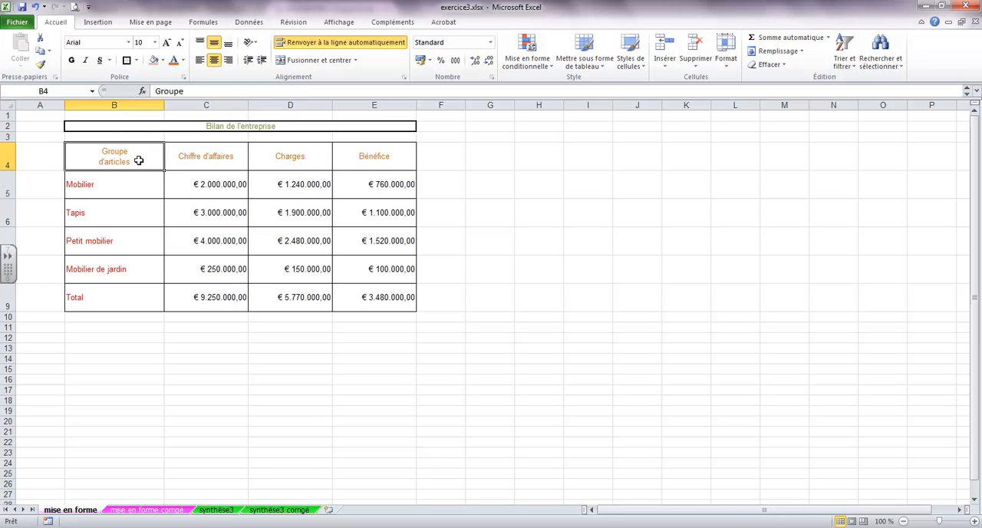
left_click_drag(9, 170, 10, 153)
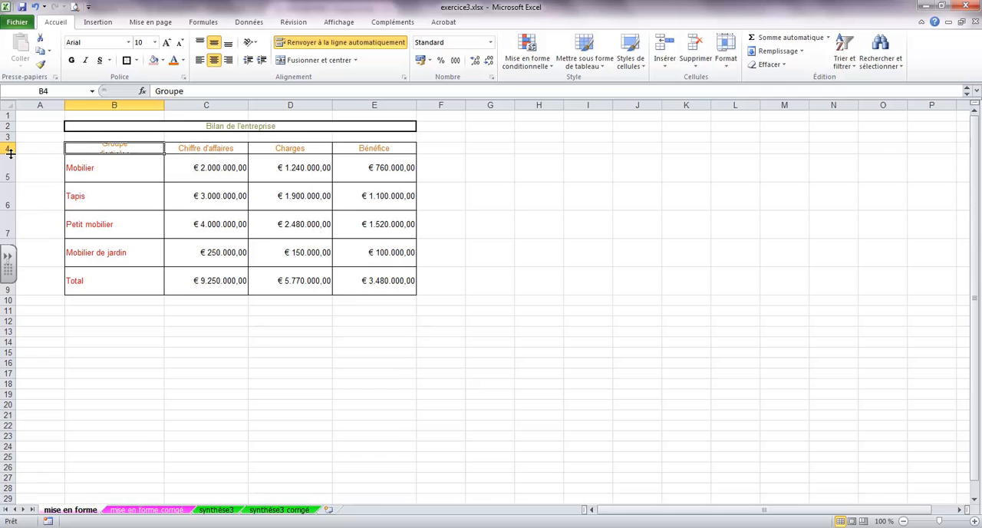
double_click(10, 154)
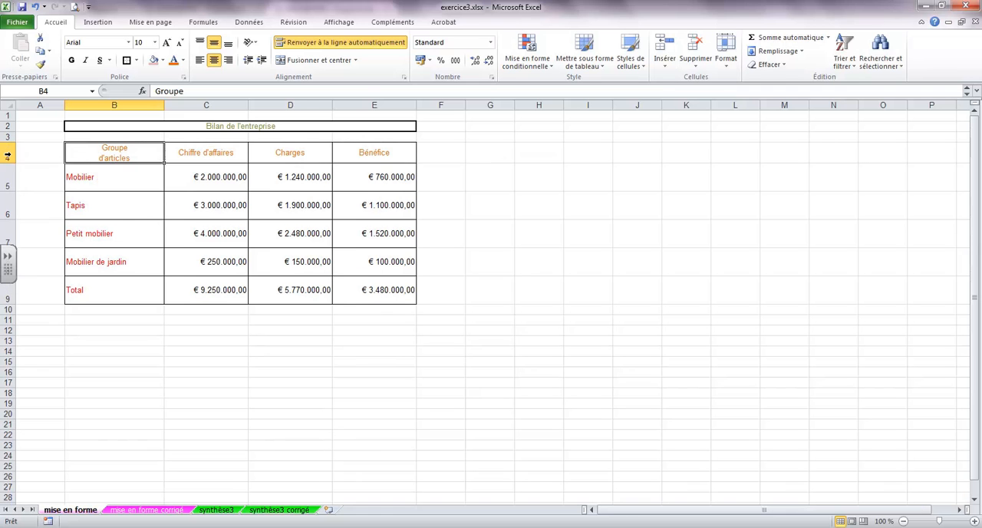
left_click_drag(10, 163, 10, 158)
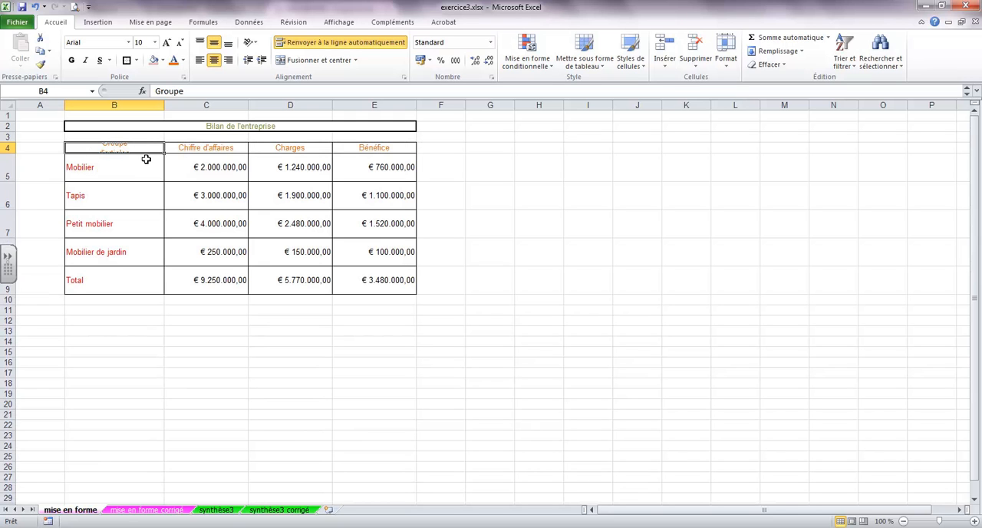
double_click(10, 152)
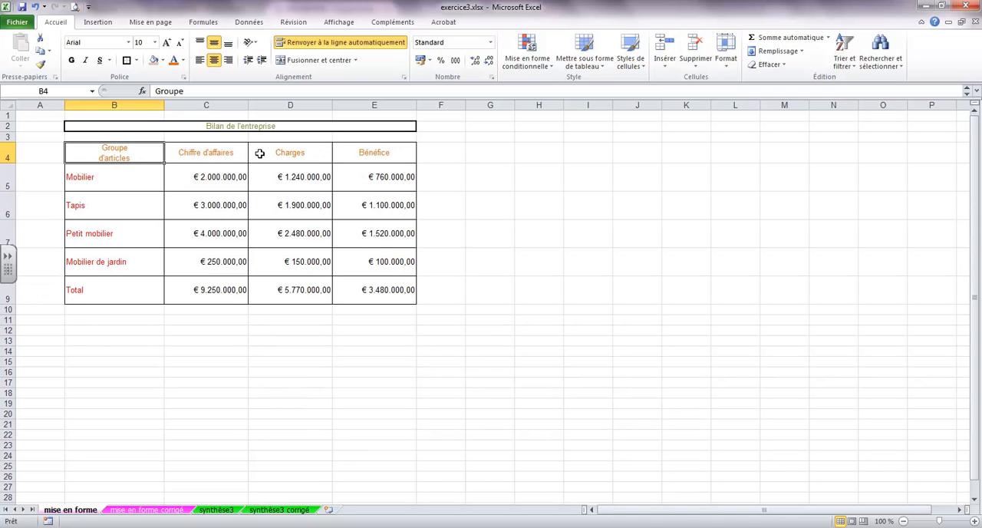
- Compare the formatting on the "mise en forme corrigé", "synthèse3" and "synthèse3 corrigé" sheets
left_click(147, 509)
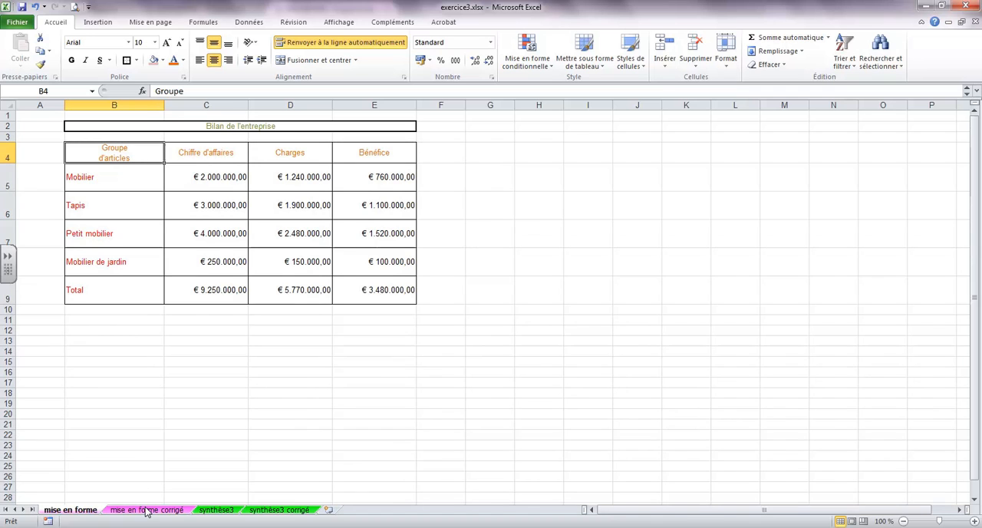
left_click(69, 509)
left_click(146, 510)
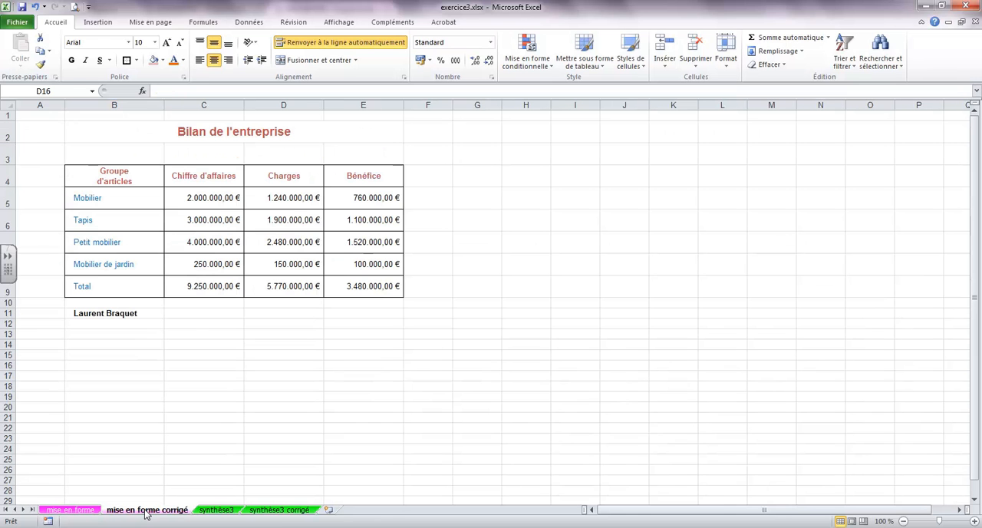
left_click(218, 510)
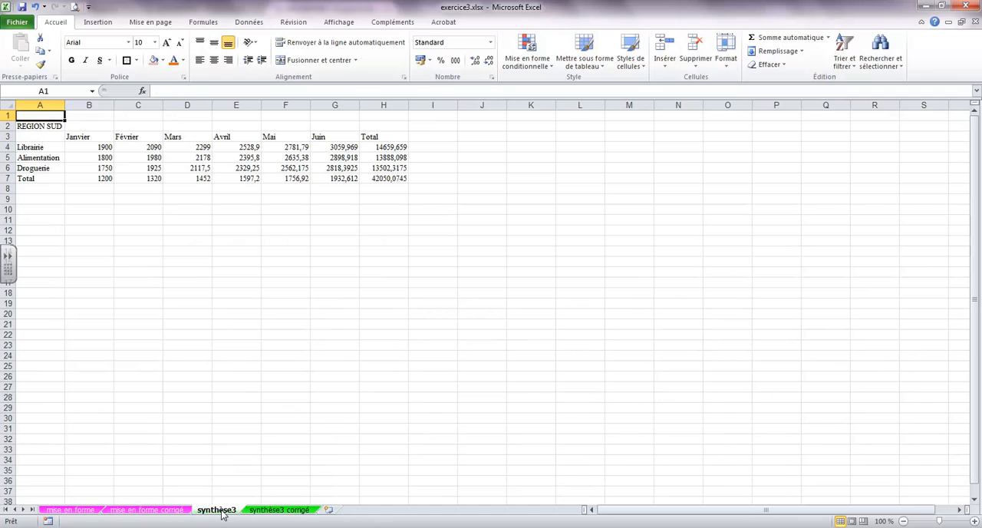
left_click(278, 510)
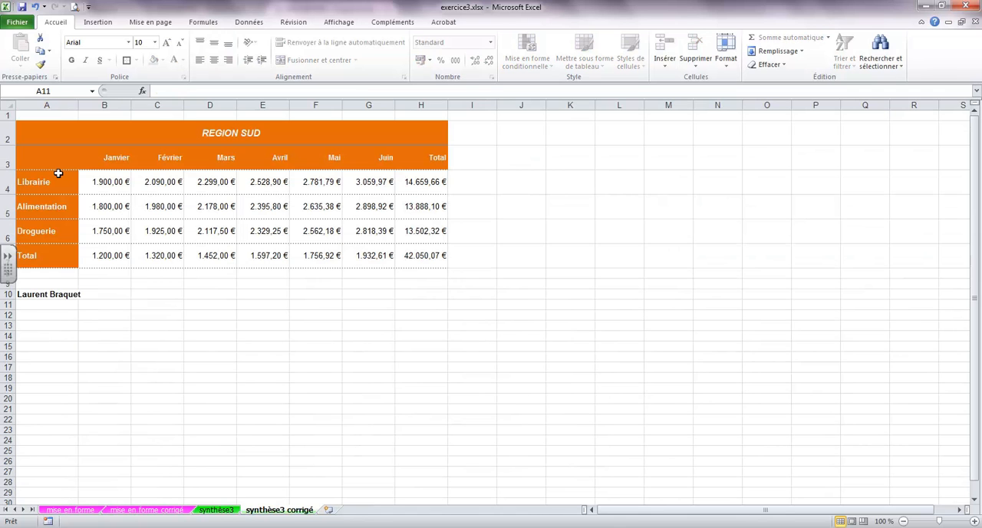
- On the "synthèse3" sheet, select A3:H7 and choose the fine dotted line style for its borders
left_click(217, 509)
left_click_drag(39, 138, 382, 178)
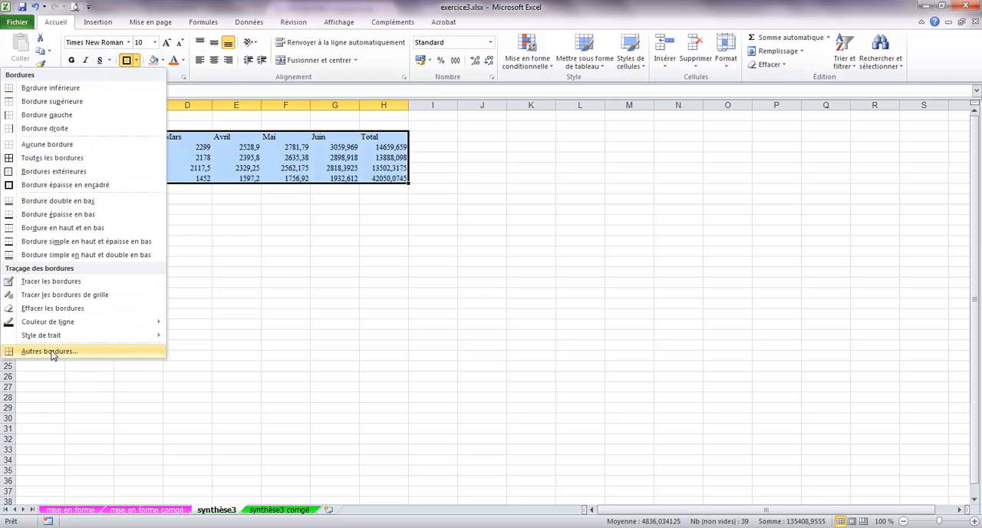
left_click(49, 351)
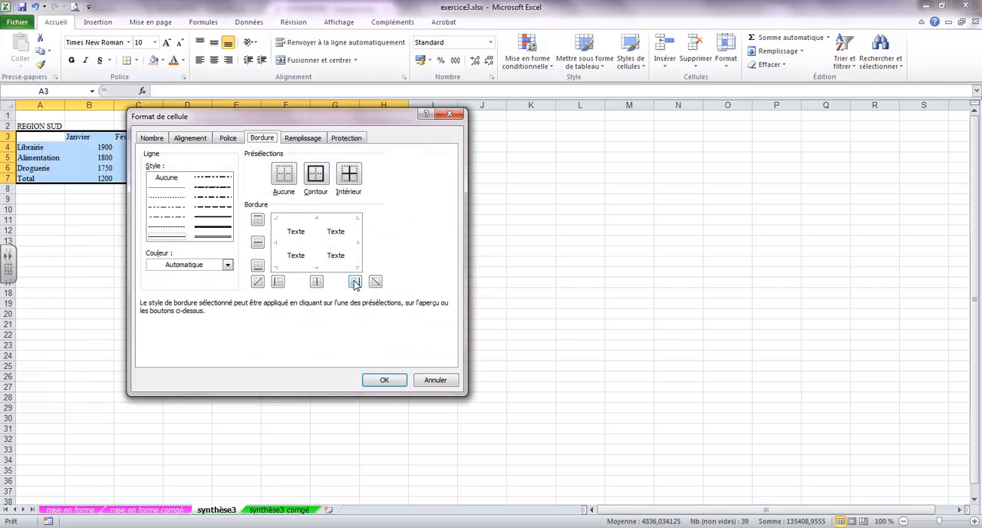
left_click(164, 191)
left_click(165, 198)
left_click(166, 208)
left_click(168, 218)
left_click(170, 227)
left_click(172, 240)
left_click(164, 220)
left_click(163, 199)
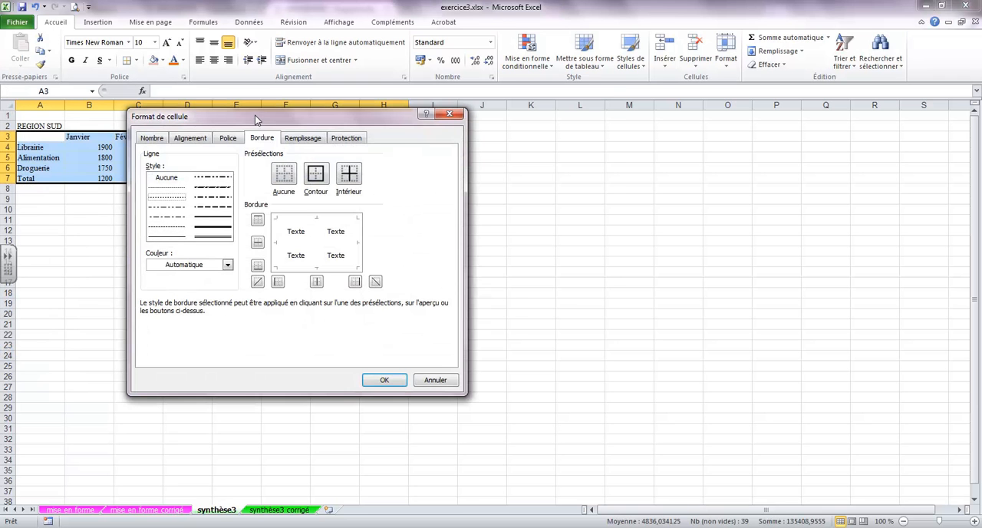
- Set the dotted line on both the outline and the inside borders of the selected range
left_click_drag(256, 117, 390, 98)
left_click(449, 155)
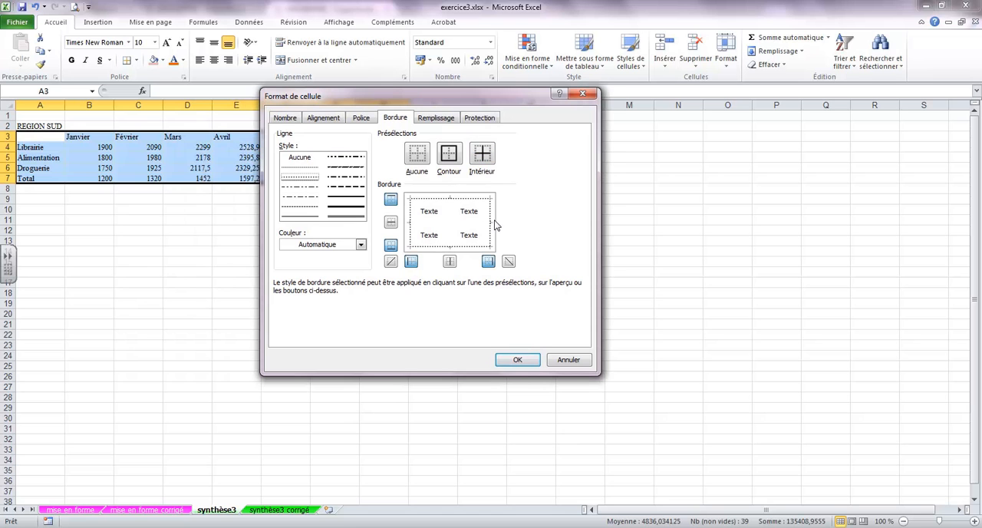
left_click(483, 156)
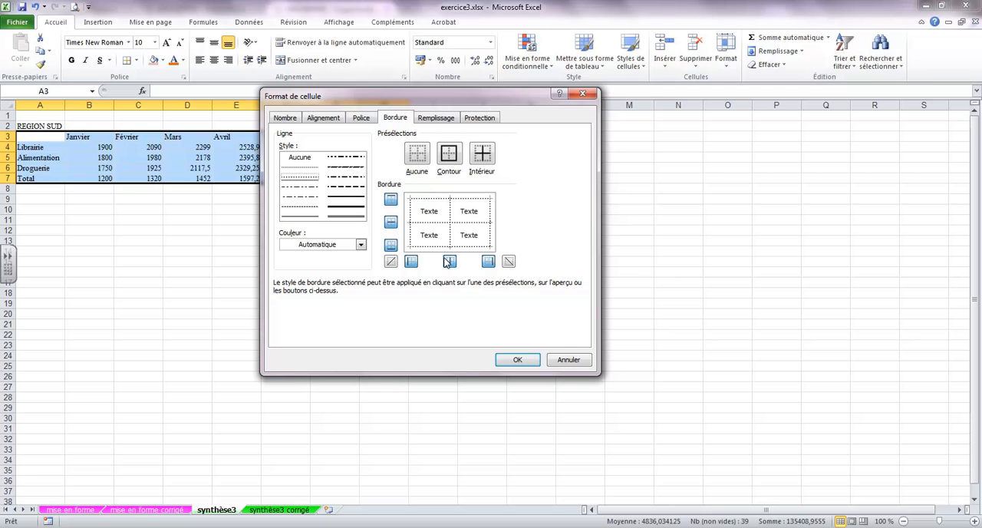
- Try switching the diagonal, inner vertical, inner horizontal and bottom borders on and off individually
left_click(508, 263)
left_click(509, 263)
left_click(508, 262)
left_click(509, 262)
left_click(390, 262)
left_click(391, 263)
left_click(449, 262)
left_click(449, 263)
left_click(450, 263)
left_click(390, 223)
left_click(390, 223)
left_click(390, 245)
left_click(391, 245)
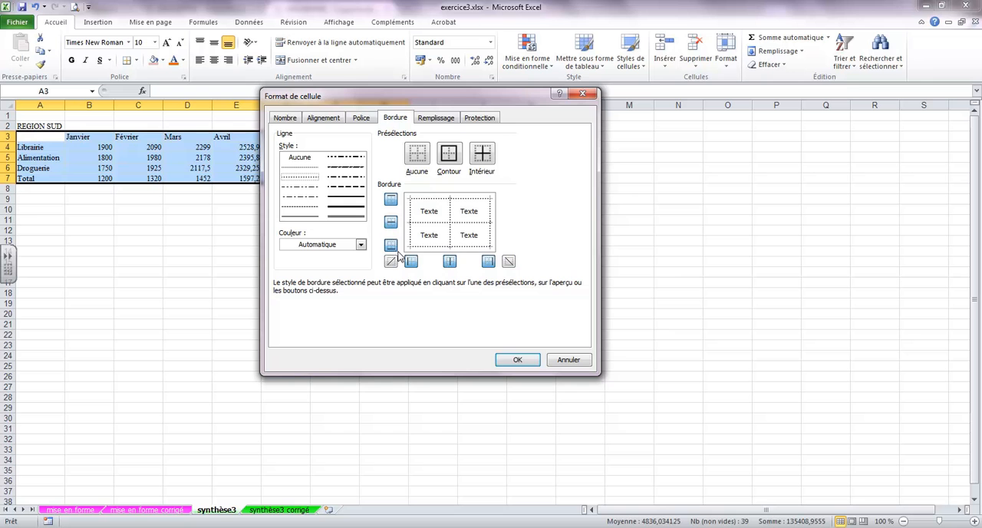
- Apply the dotted borders to the table and check it against the "synthèse3 corrigé" sheet
left_click(517, 360)
left_click(305, 252)
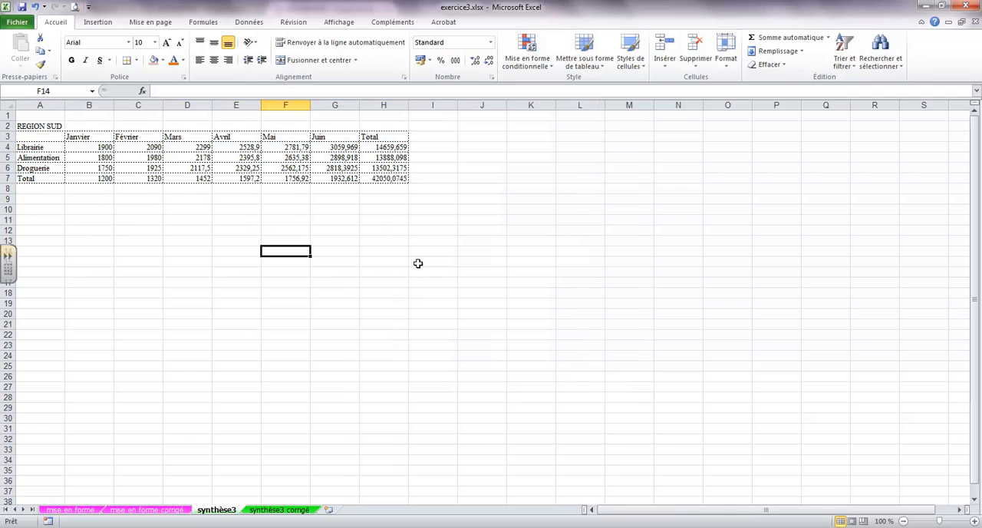
left_click(290, 506)
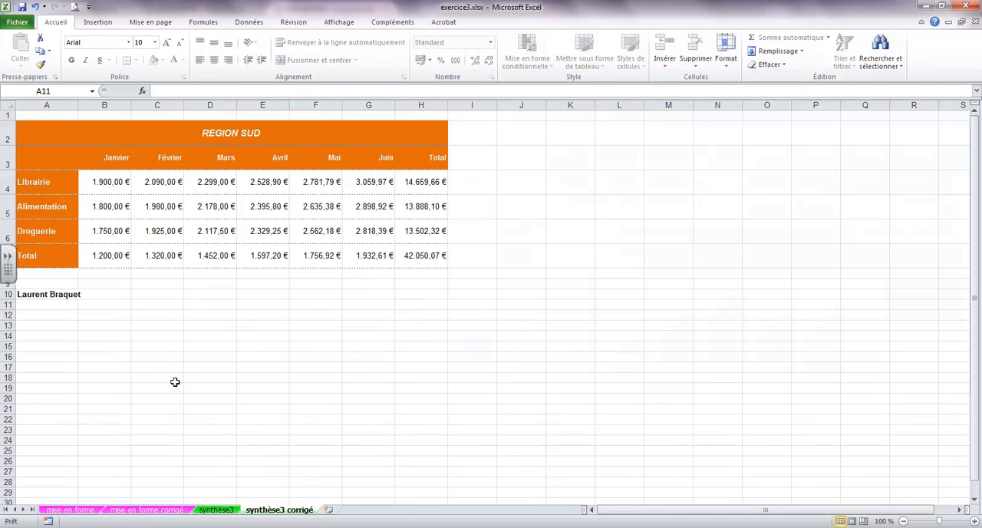